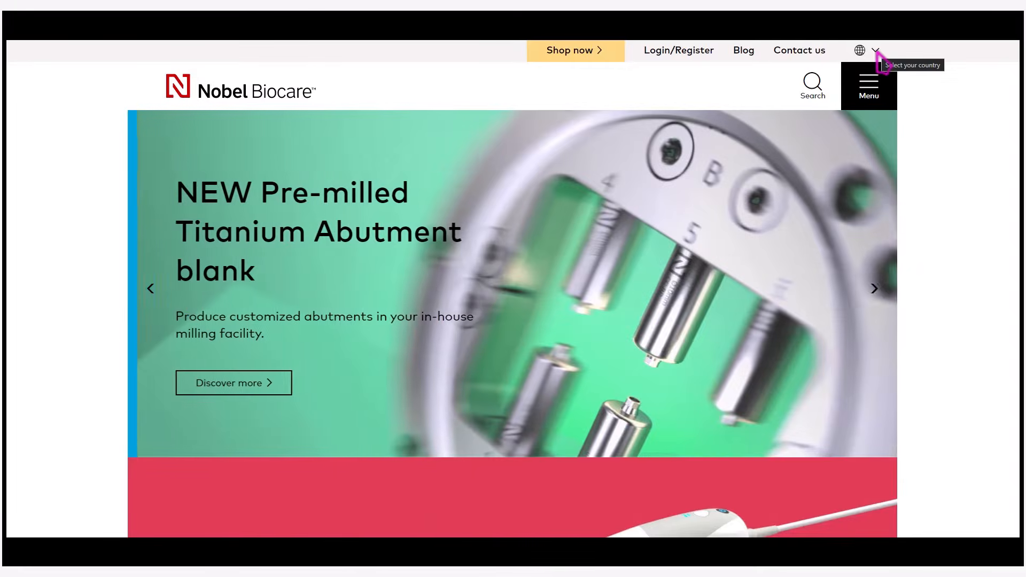
Switch the Nobel Biocare website to the United States region and open its Lab solutions page
click(876, 51)
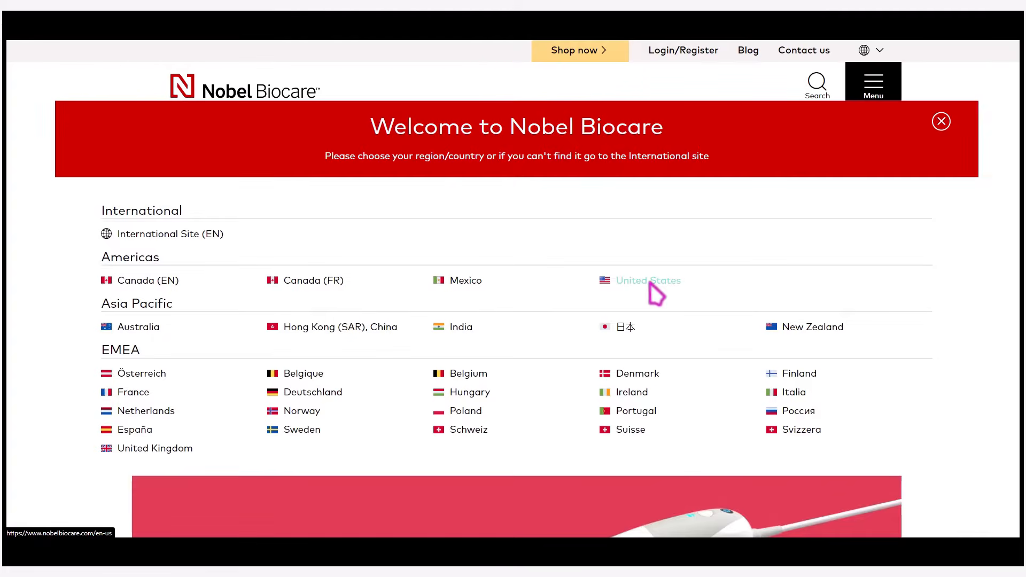
click(649, 283)
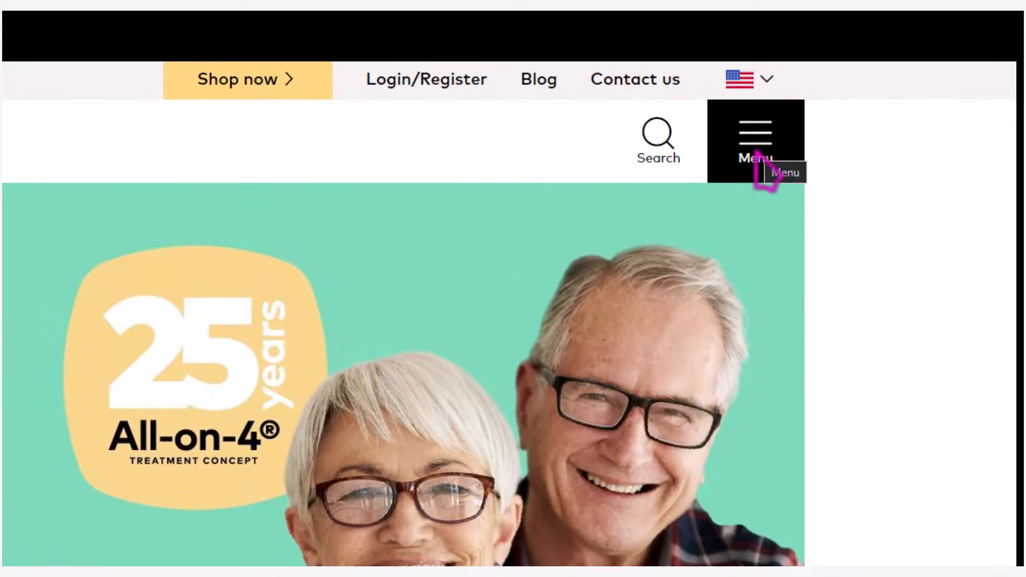
click(758, 158)
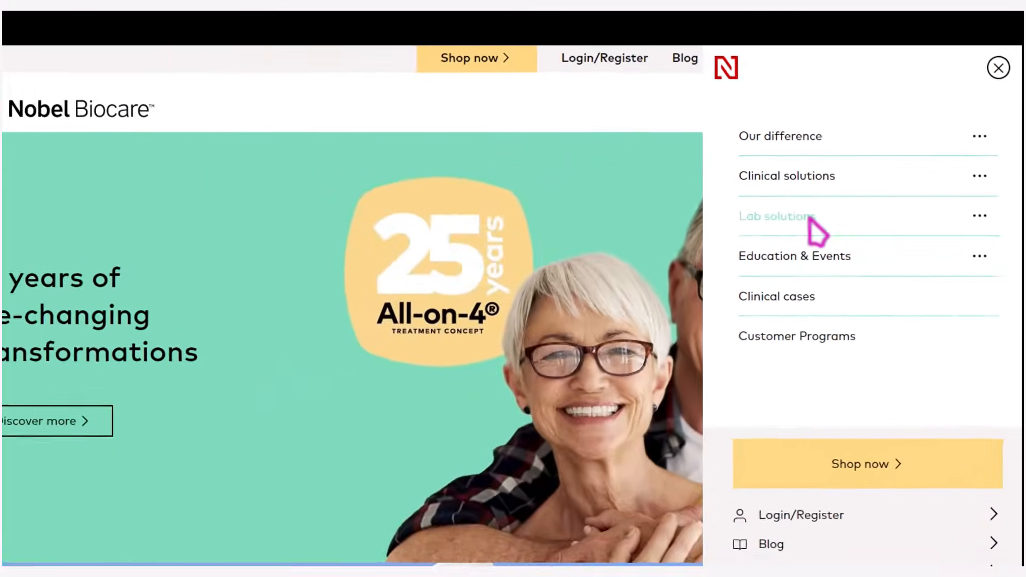
click(724, 299)
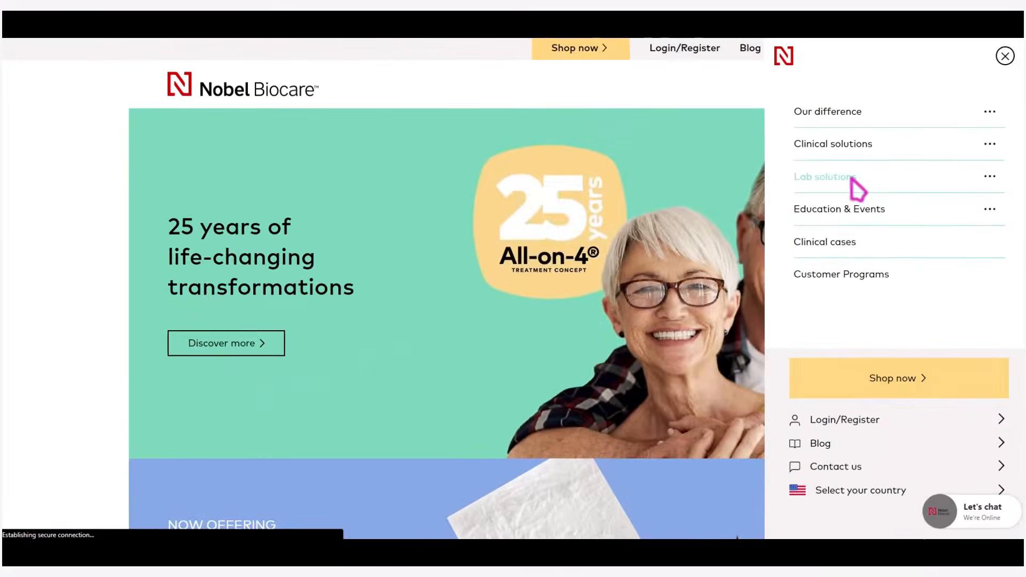
Open the NobelProcera OpenAccess page and go to the section for downloading exocad libraries
scroll(549, 297, down, 5)
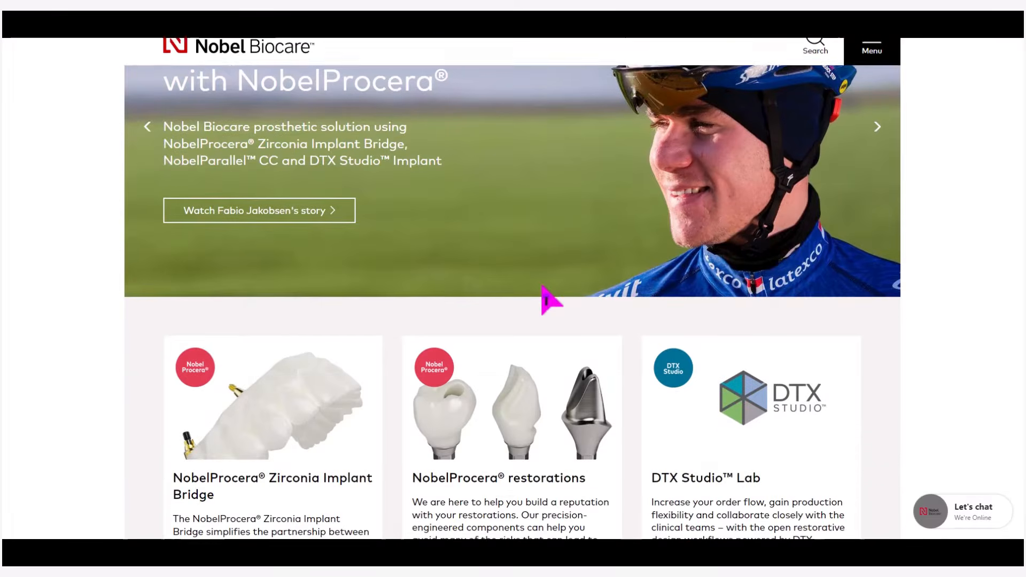
scroll(549, 298, down, 6)
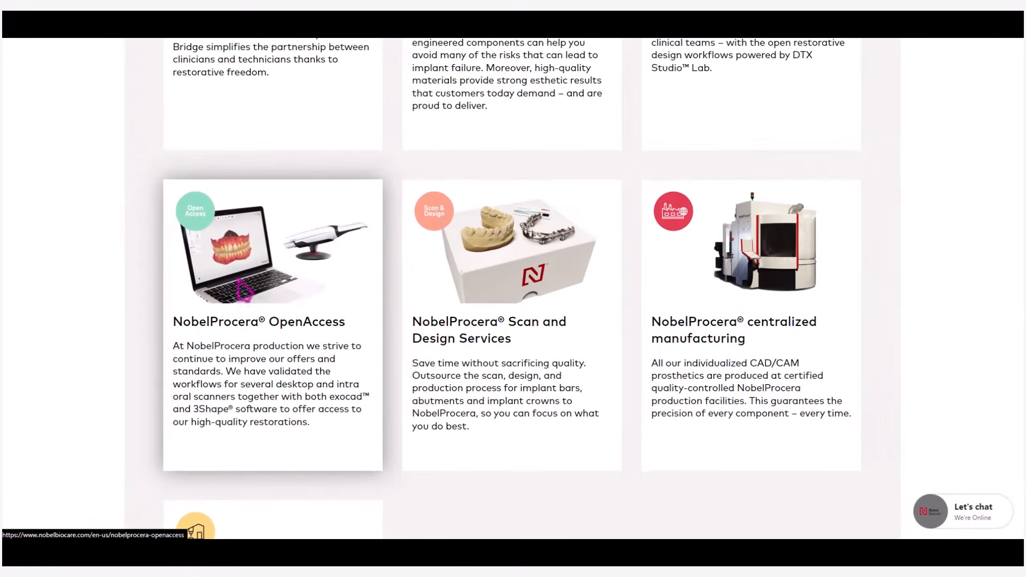
click(209, 224)
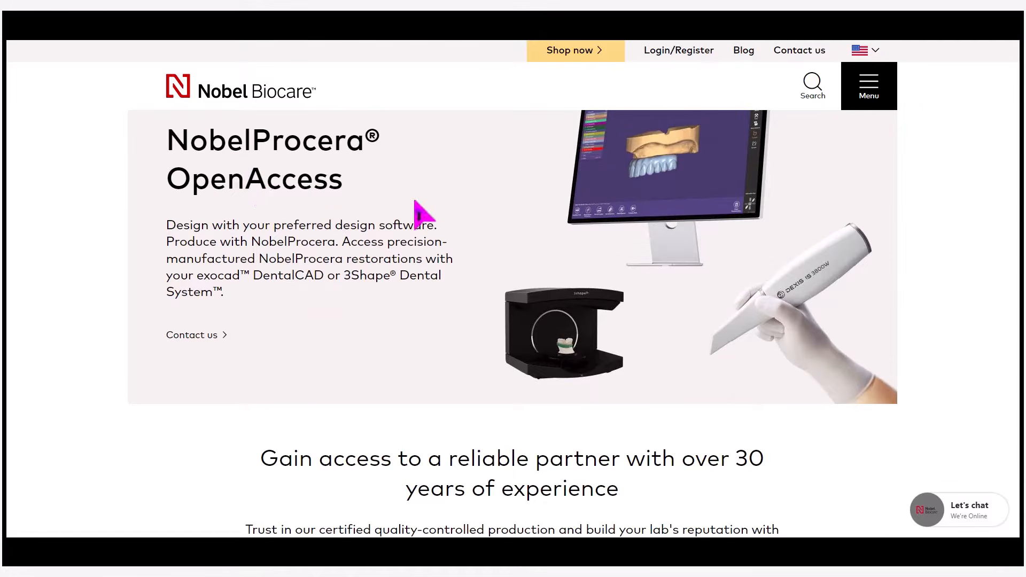
scroll(454, 221, down, 2)
scroll(455, 219, down, 20)
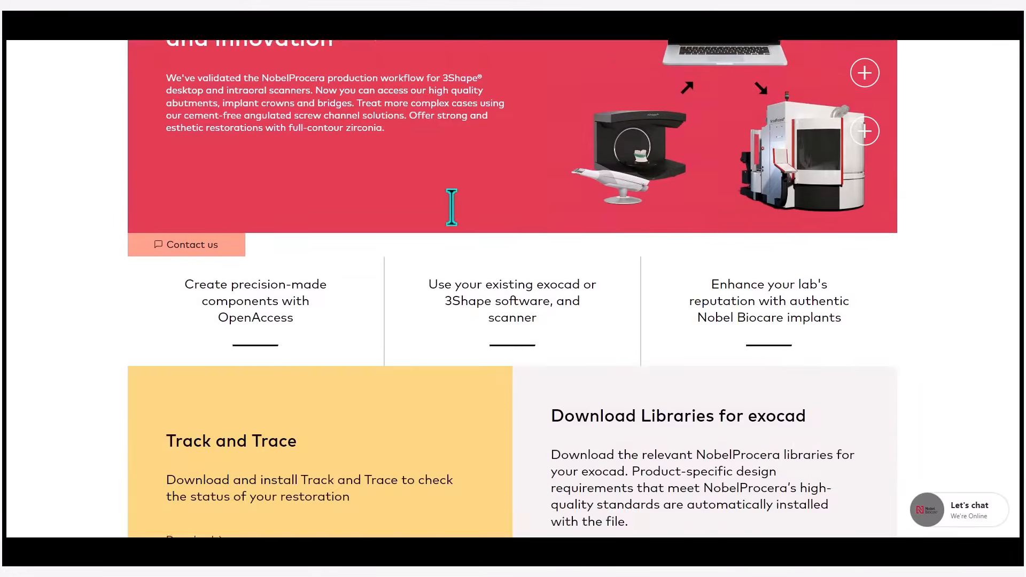
scroll(455, 219, down, 4)
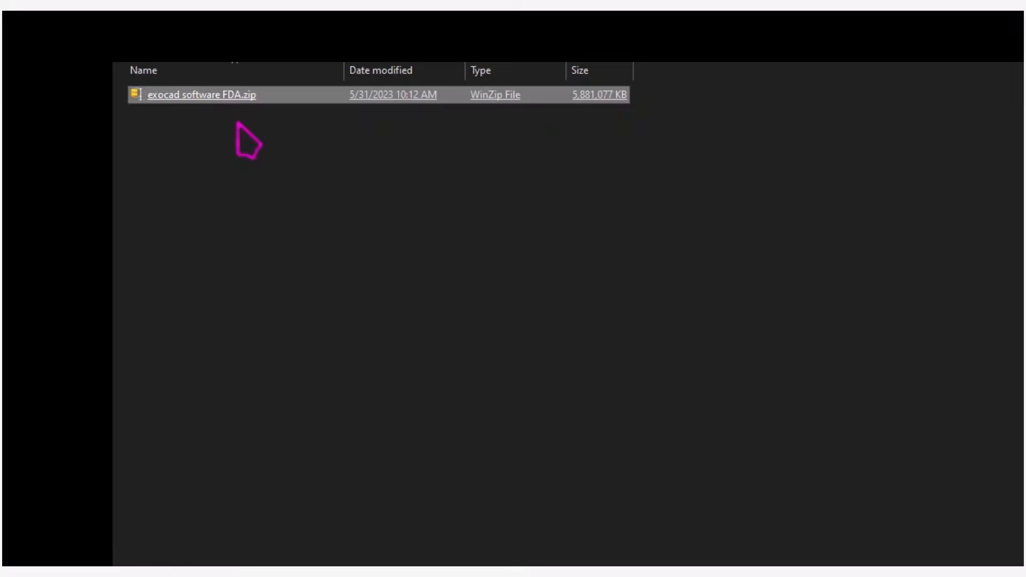
Open the archive exocad software FDA.zip with WinZip
right_click(272, 98)
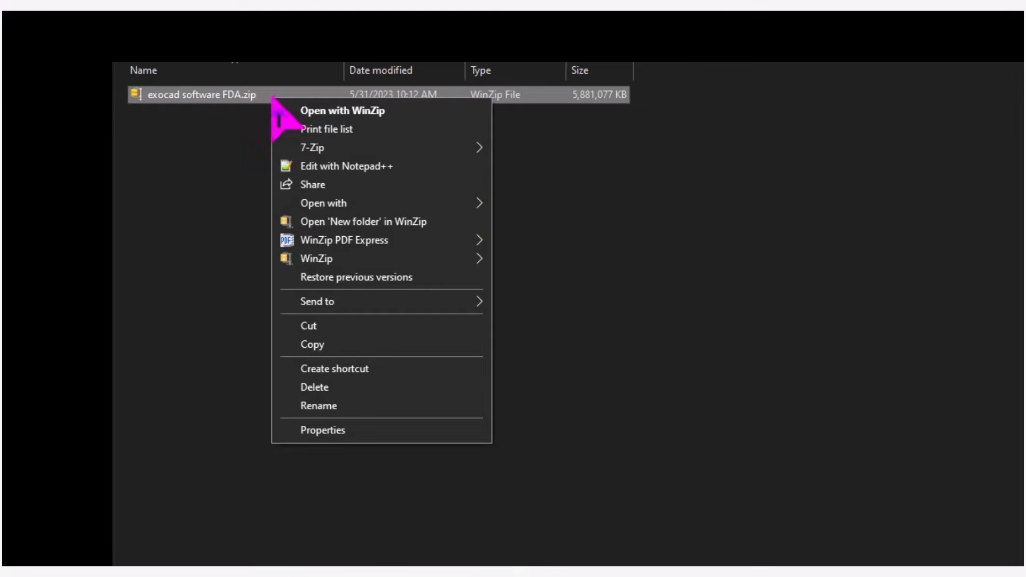
mouse_move(427, 261)
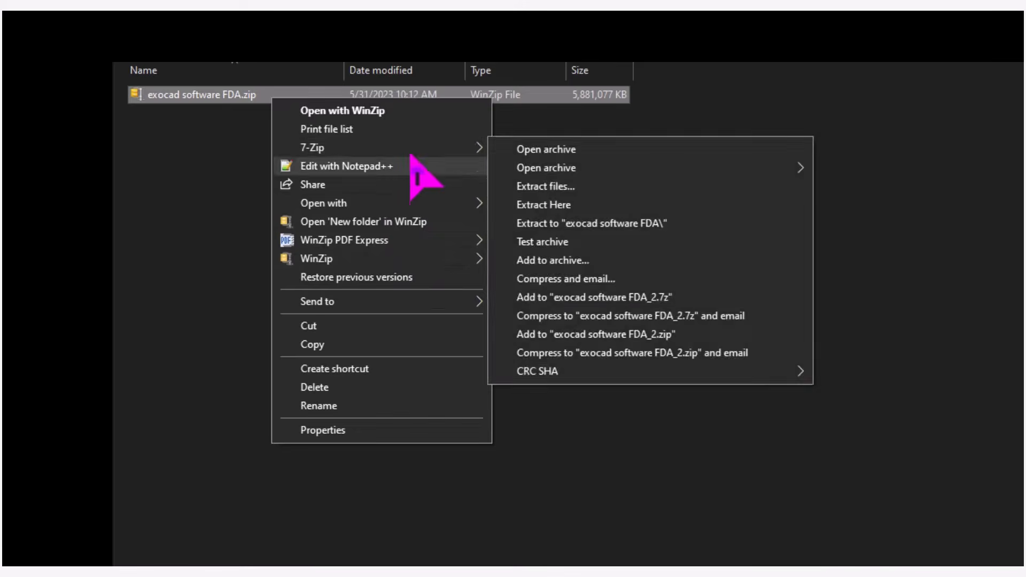
mouse_move(417, 148)
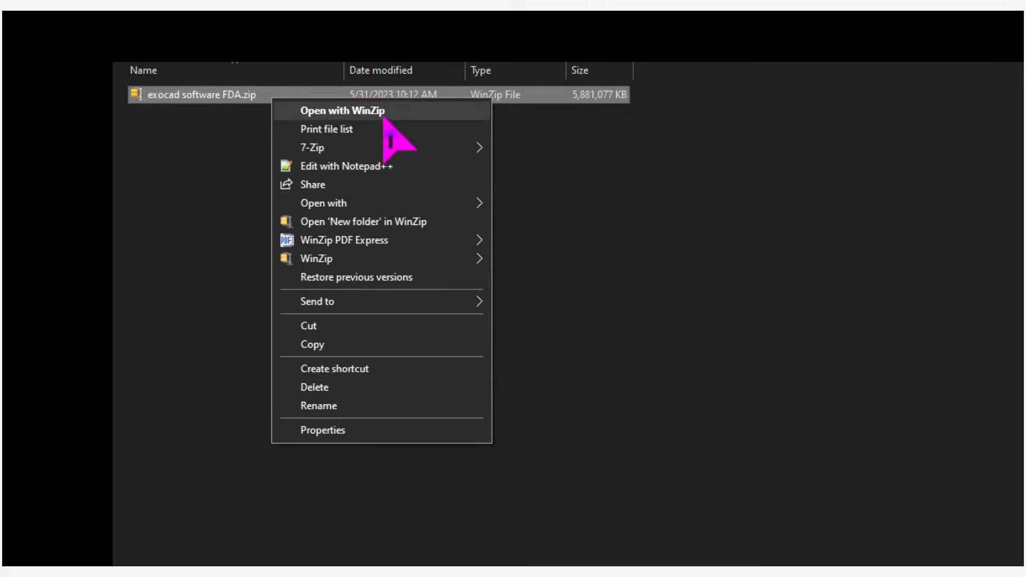
click(341, 113)
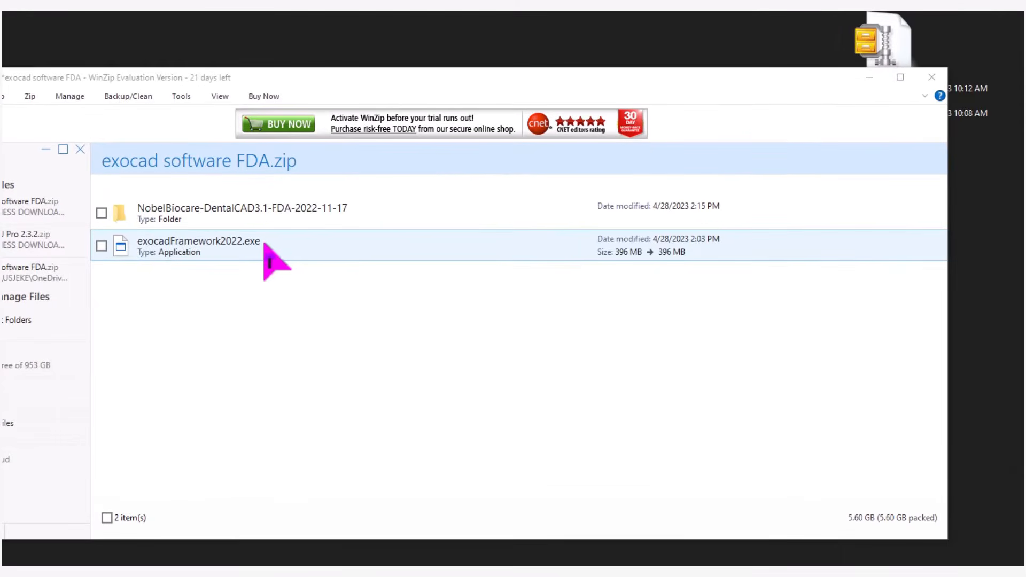
Unzip exocadFramework2022.exe from the archive, with the Desktop as destination
right_click(264, 244)
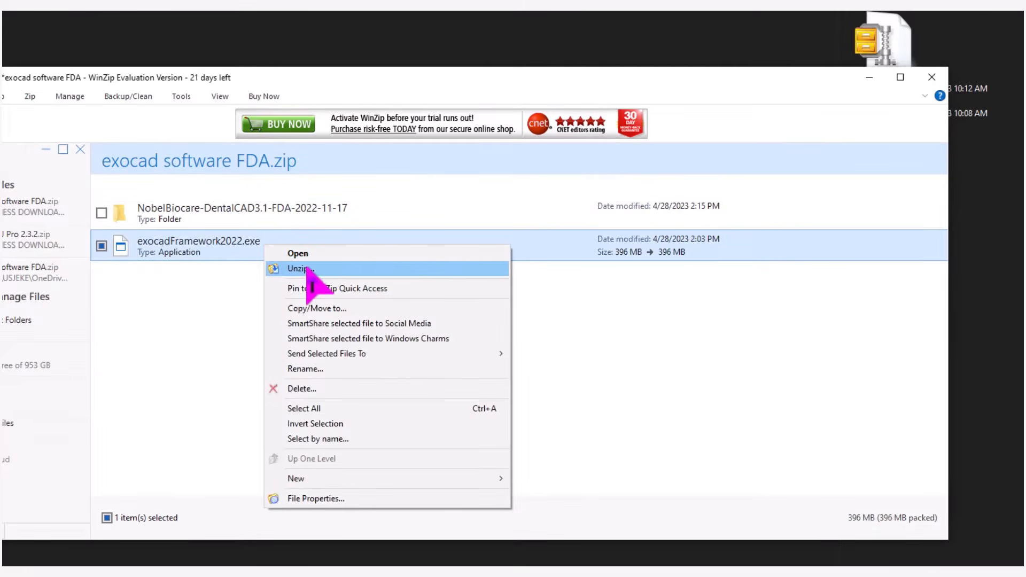
click(299, 268)
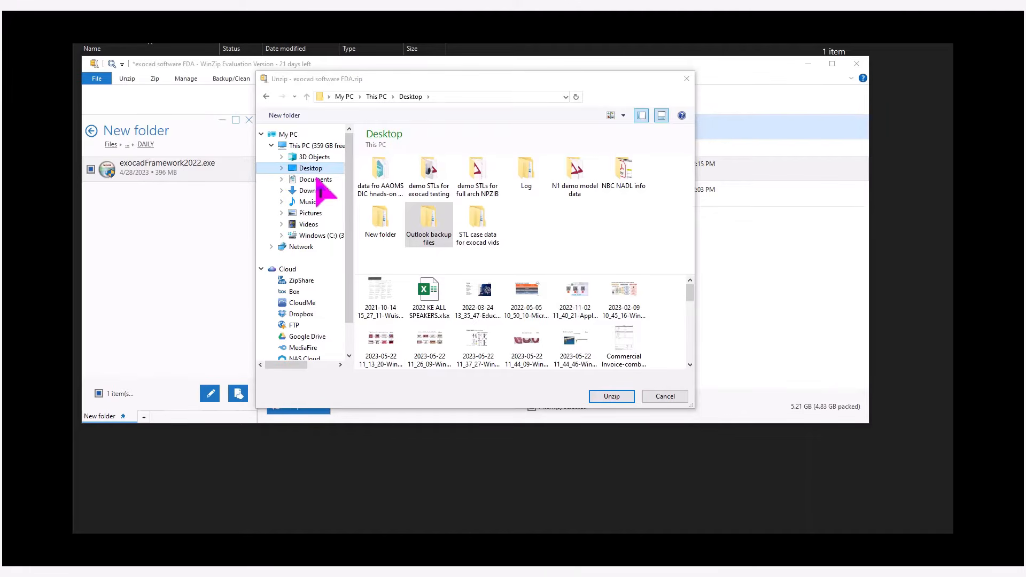
click(618, 396)
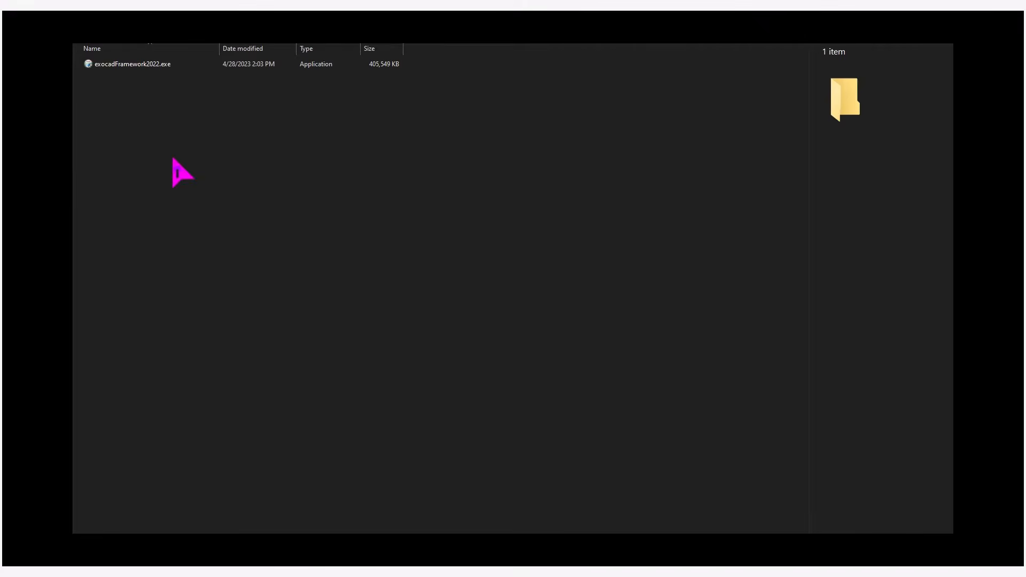
Run exocadFramework2022.exe and proceed past the welcome page of the exocadFramework setup
click(143, 65)
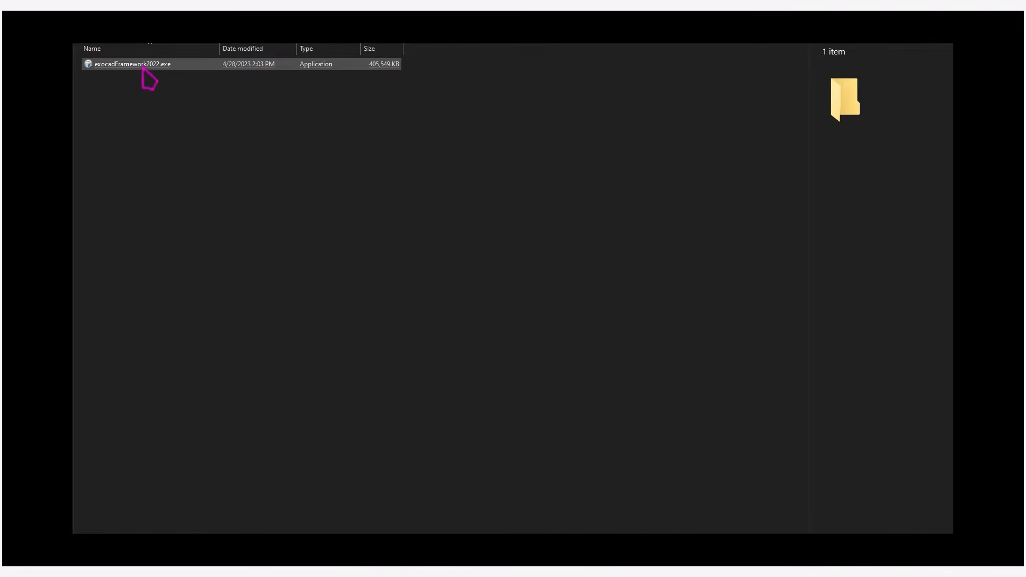
double_click(143, 66)
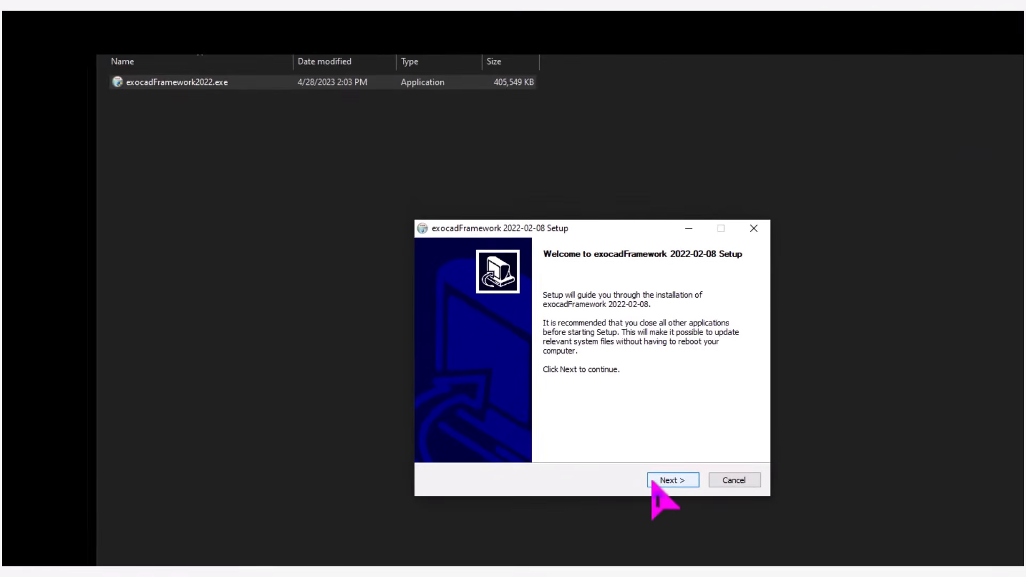
click(672, 479)
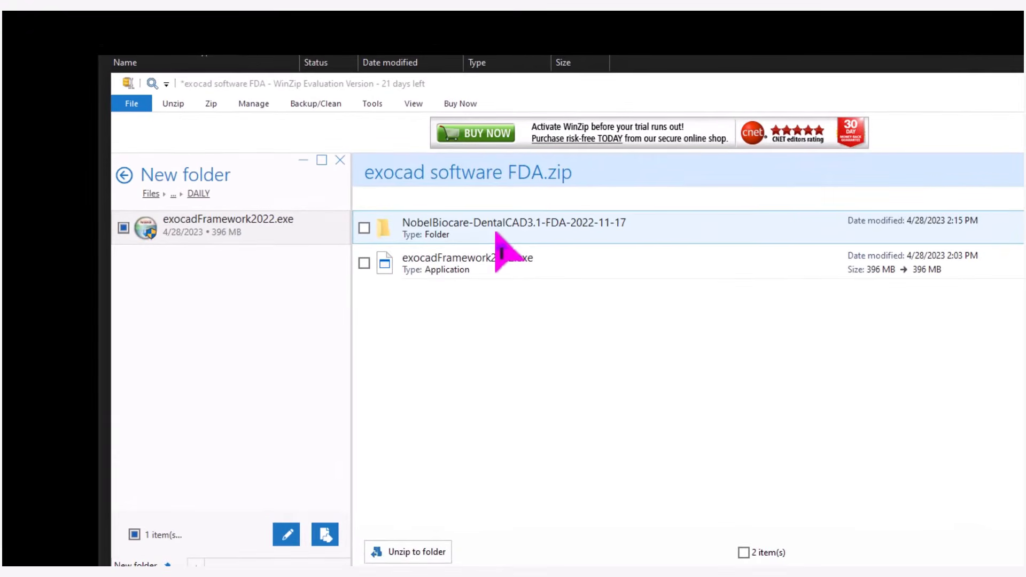
Unzip the NobelBiocare-DentalCAD3.1-FDA-2022-11-17 folder from the archive, choosing the Windows (C:) drive as destination
right_click(481, 227)
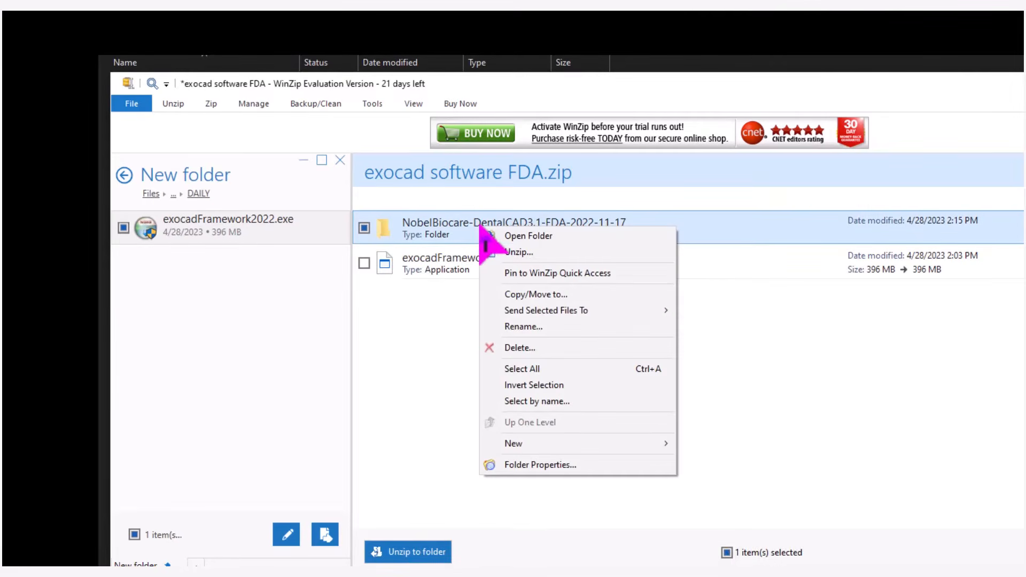
click(512, 252)
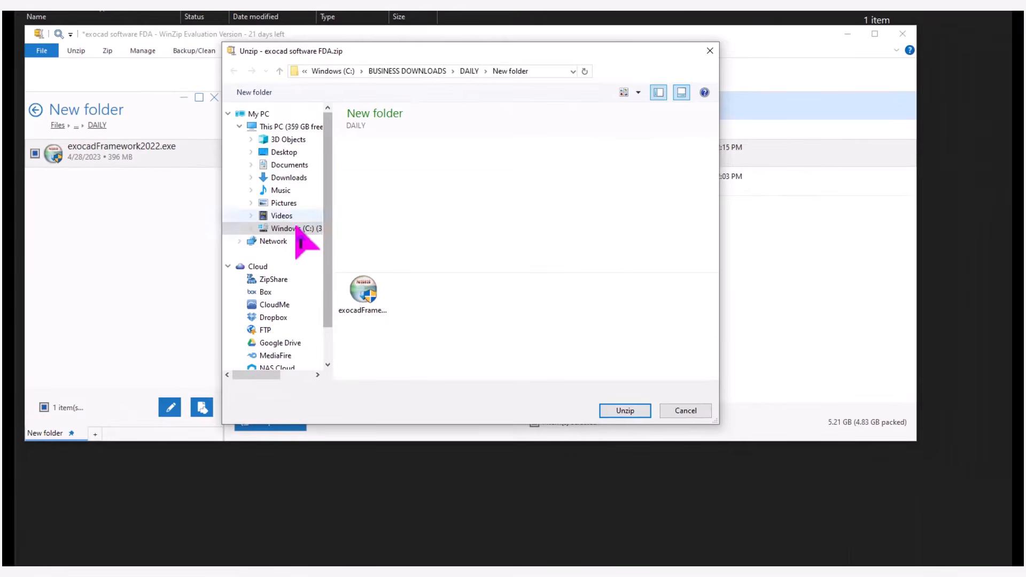
click(297, 228)
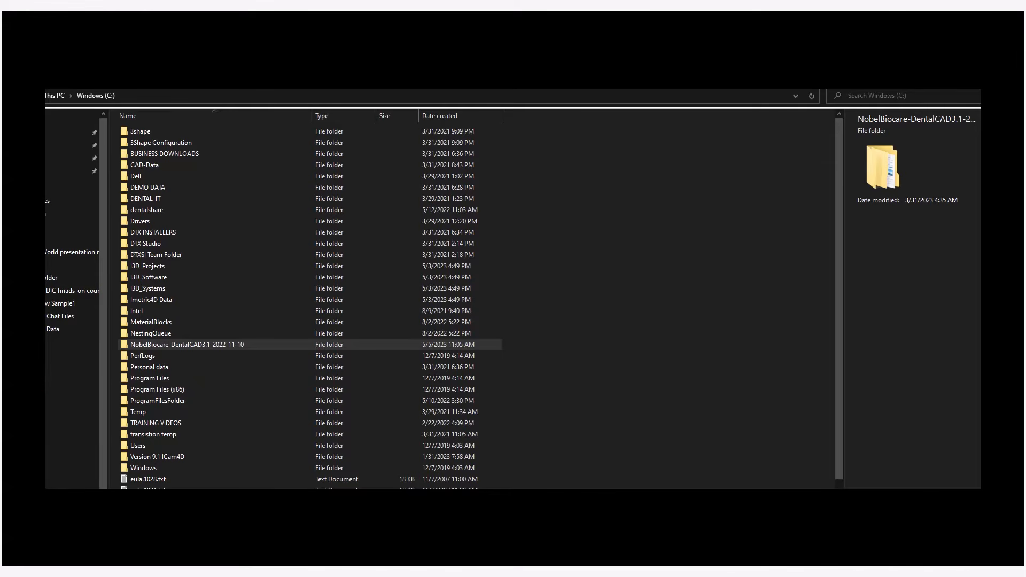
Open the bin folder inside DentalDB in the NobelBiocare-DentalCAD3.1-2022-11-10 folder on the C: drive
click(157, 345)
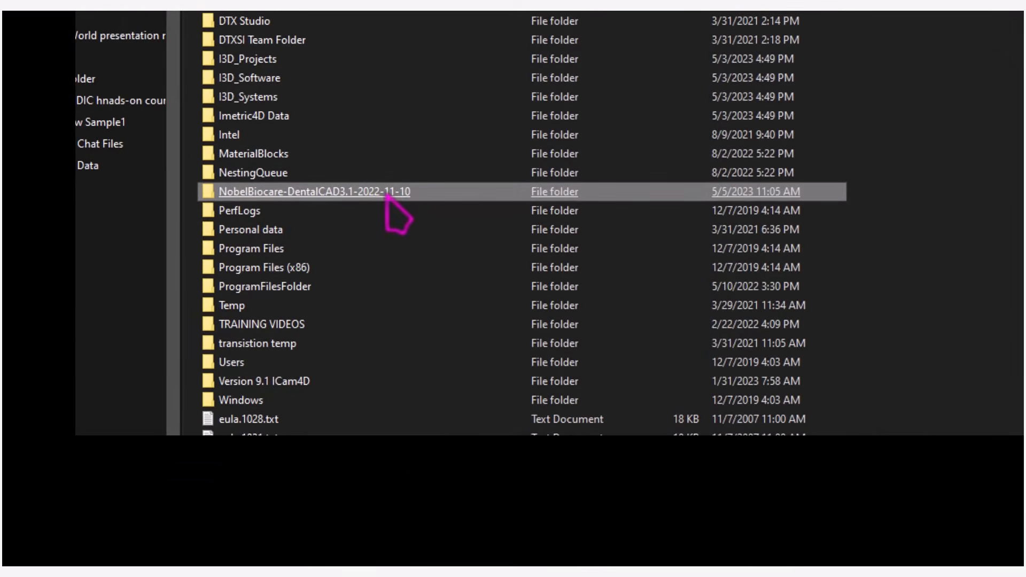
double_click(387, 192)
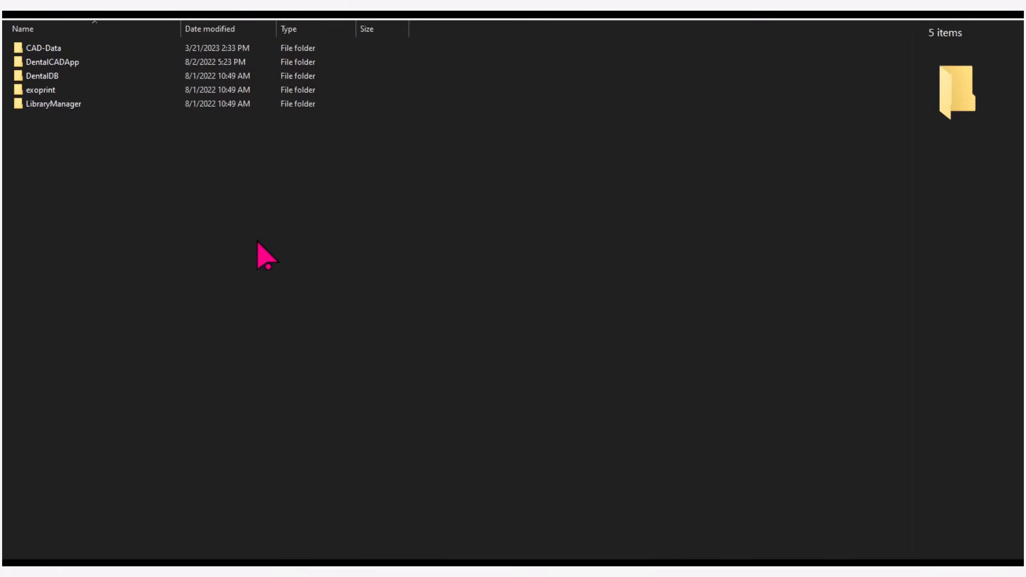
double_click(54, 80)
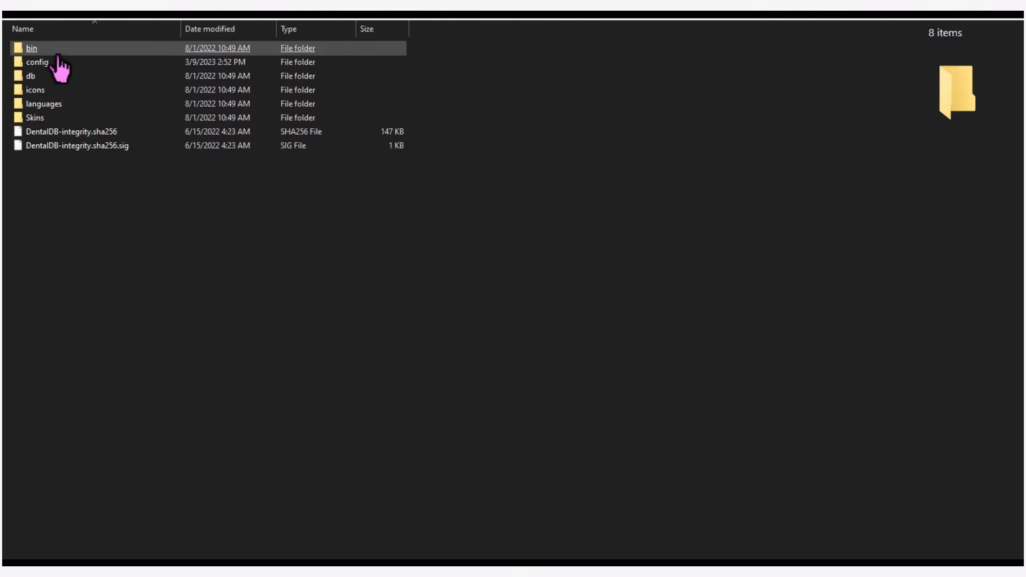
double_click(59, 50)
click(58, 51)
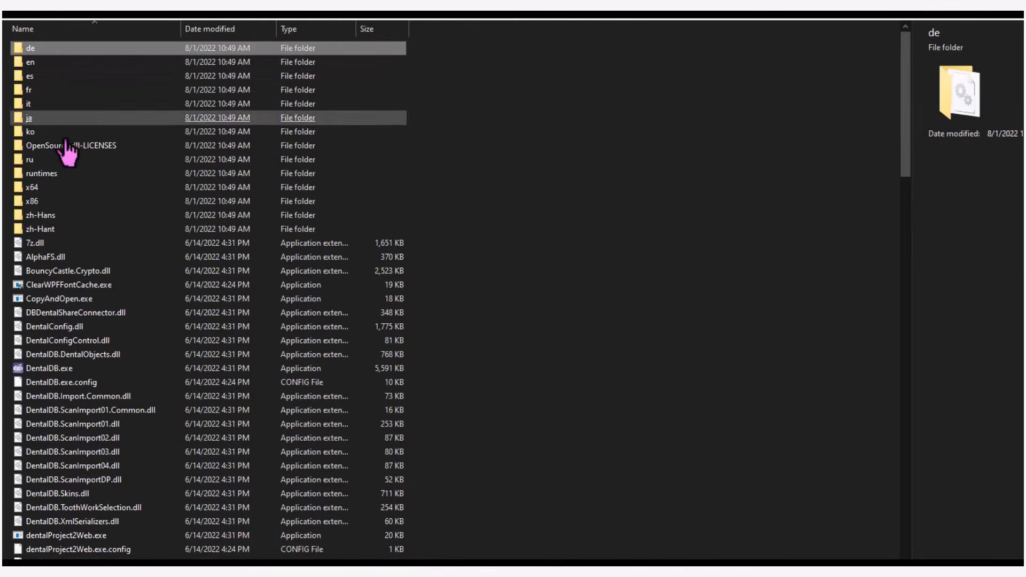
Send DentalDB.exe to the desktop as a shortcut
click(85, 371)
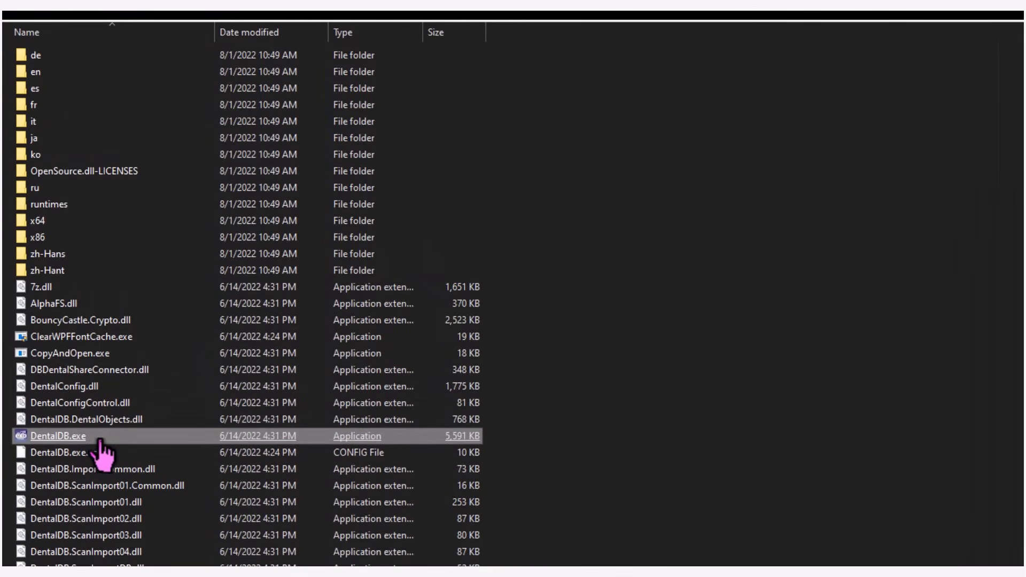
right_click(100, 439)
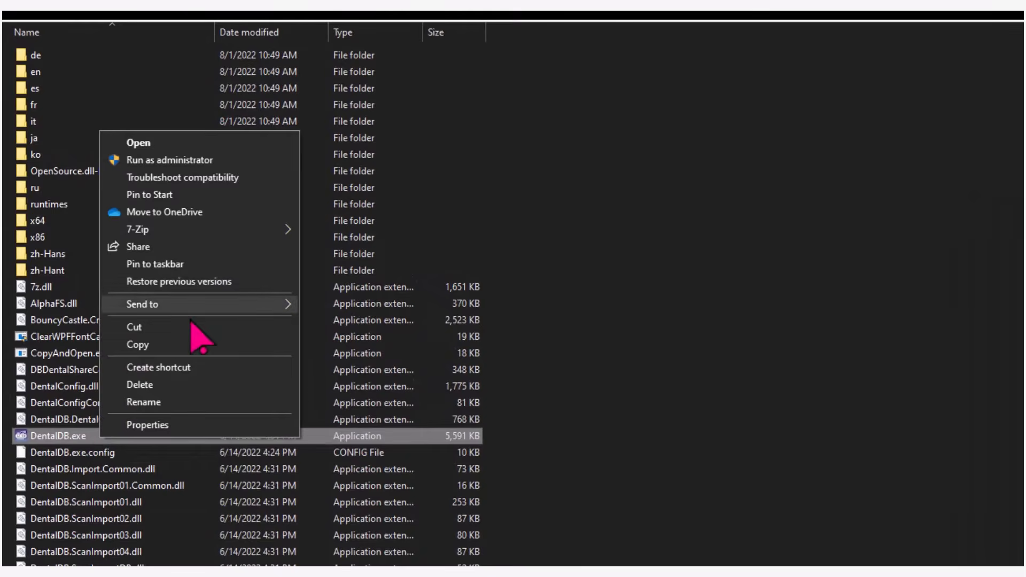
mouse_move(193, 309)
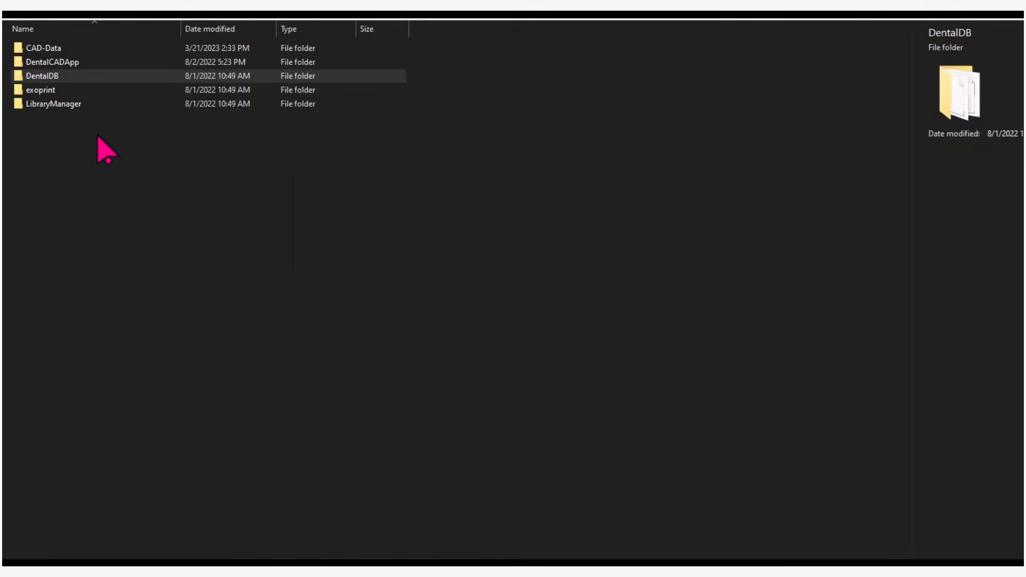
Create a desktop shortcut for DentalCADApp.exe, located in the bin folder of DentalCADApp
double_click(77, 63)
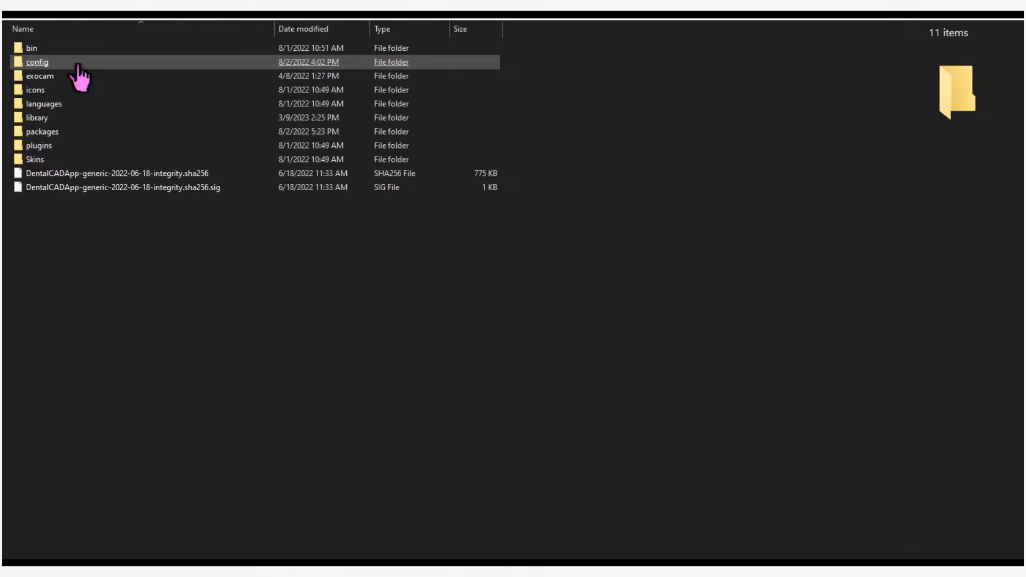
click(74, 63)
click(50, 49)
double_click(50, 49)
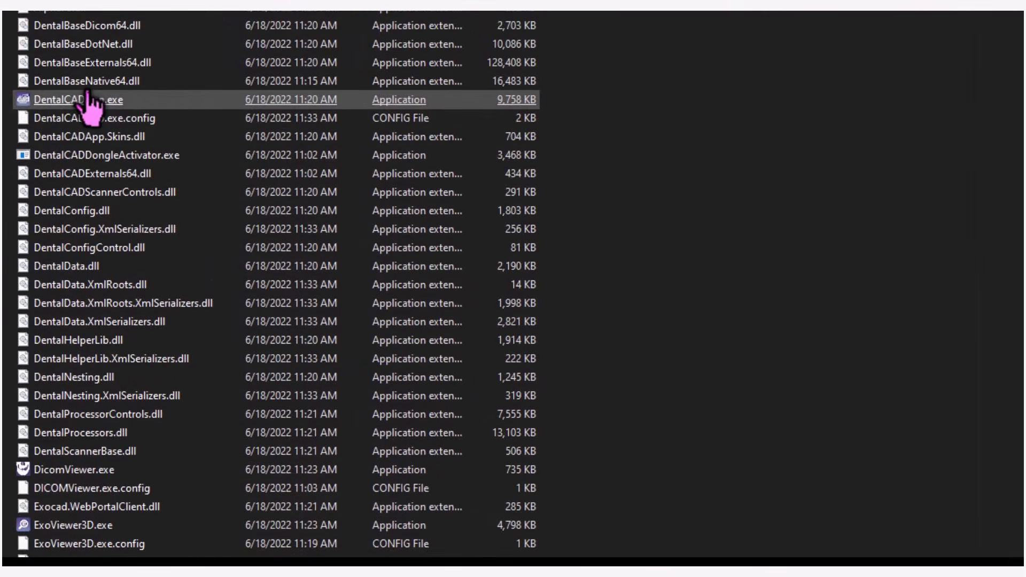
right_click(78, 101)
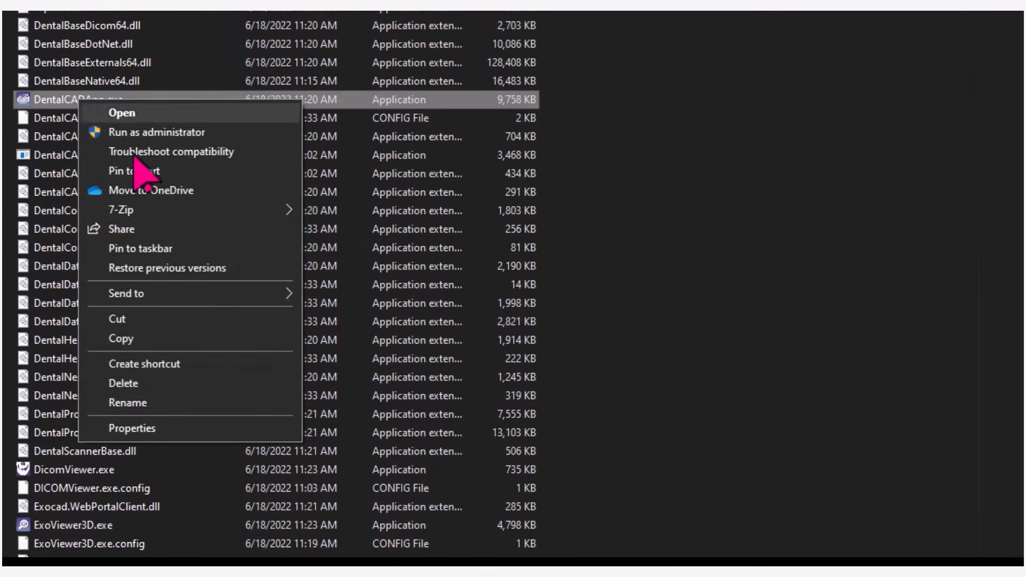
mouse_move(201, 293)
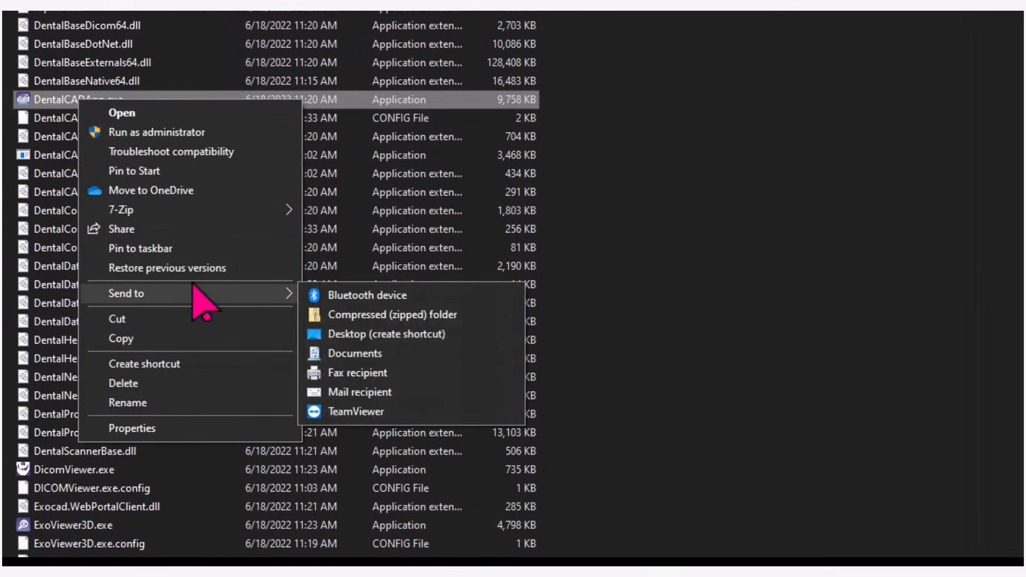
click(395, 334)
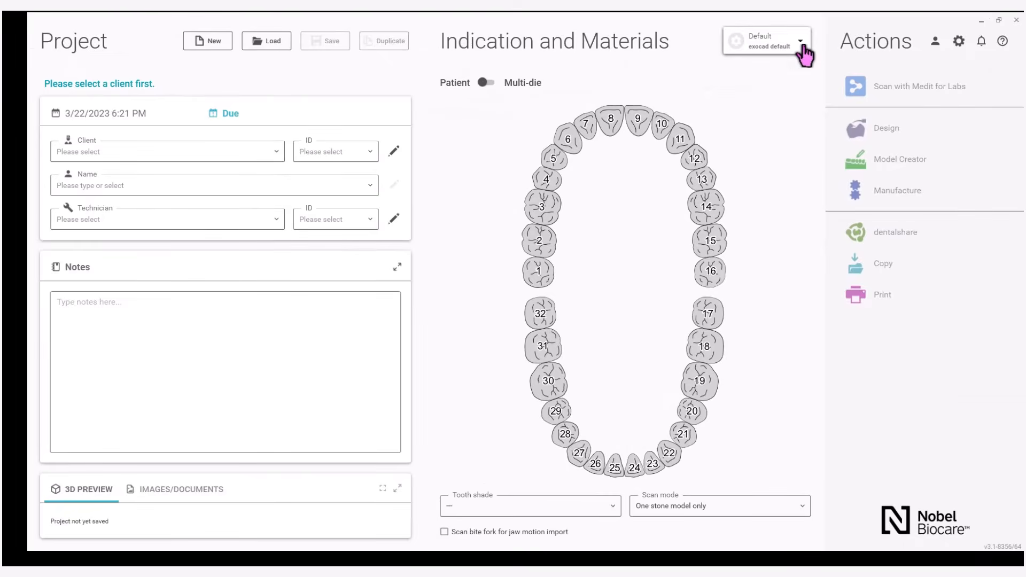
Change the material configuration to the dentalshare entry NobelProcera Production and confirm the selection
click(802, 48)
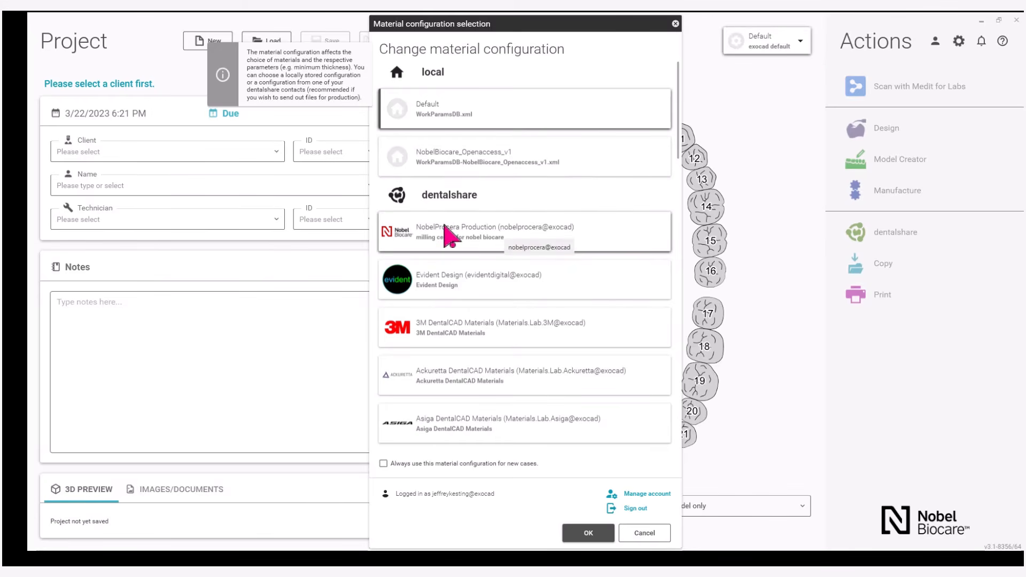
click(448, 235)
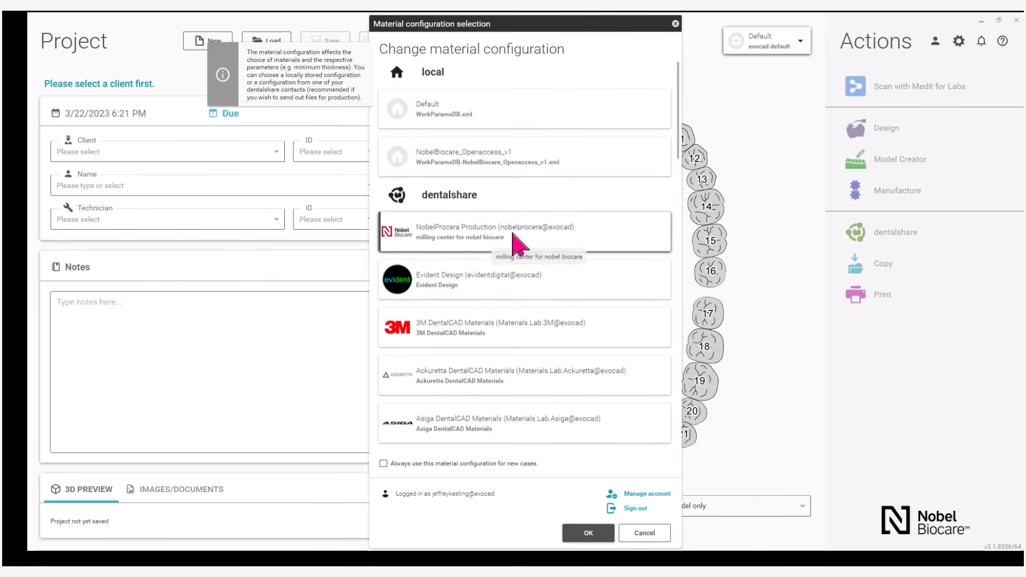
click(587, 536)
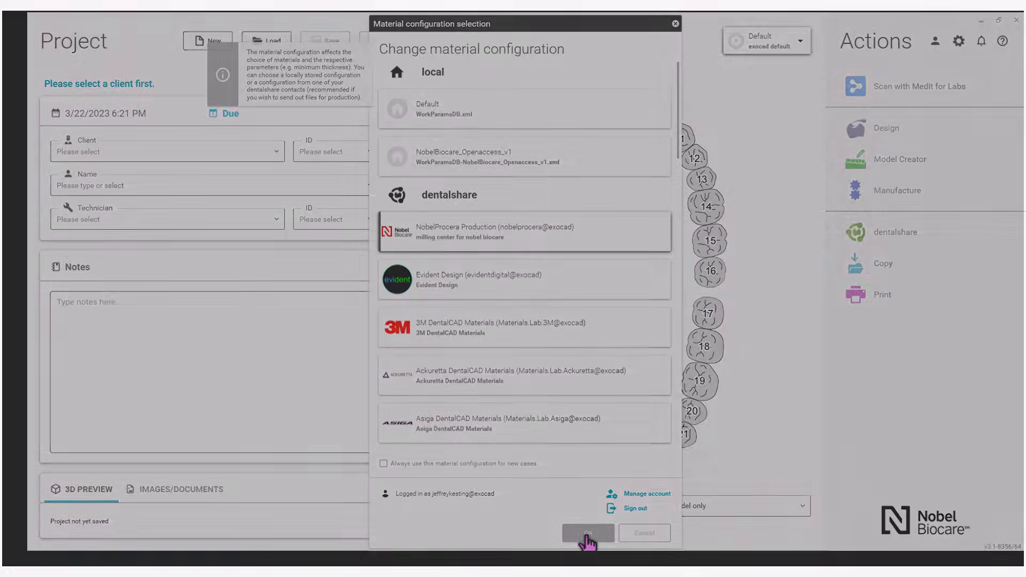